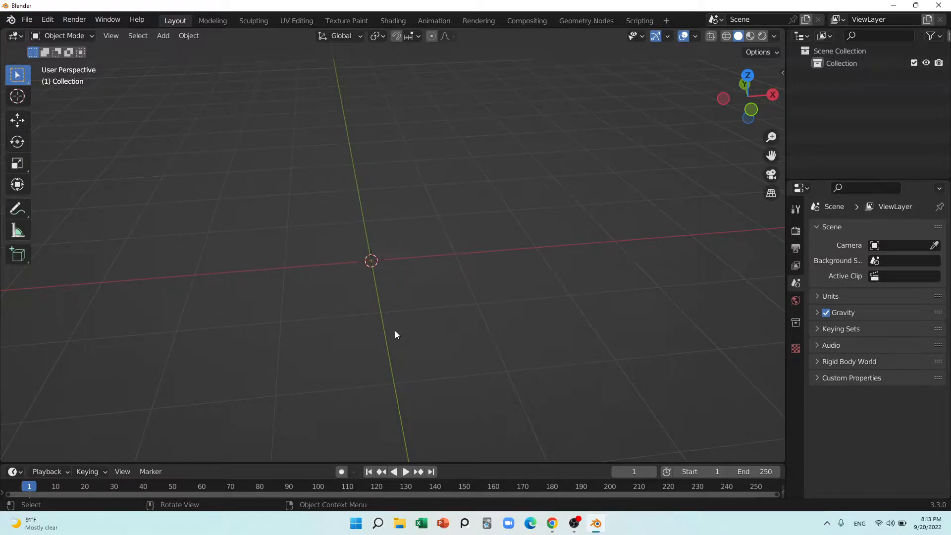
Turn on the Shortcut VUr key display for the viewport and hide its settings again
key("shift+a")
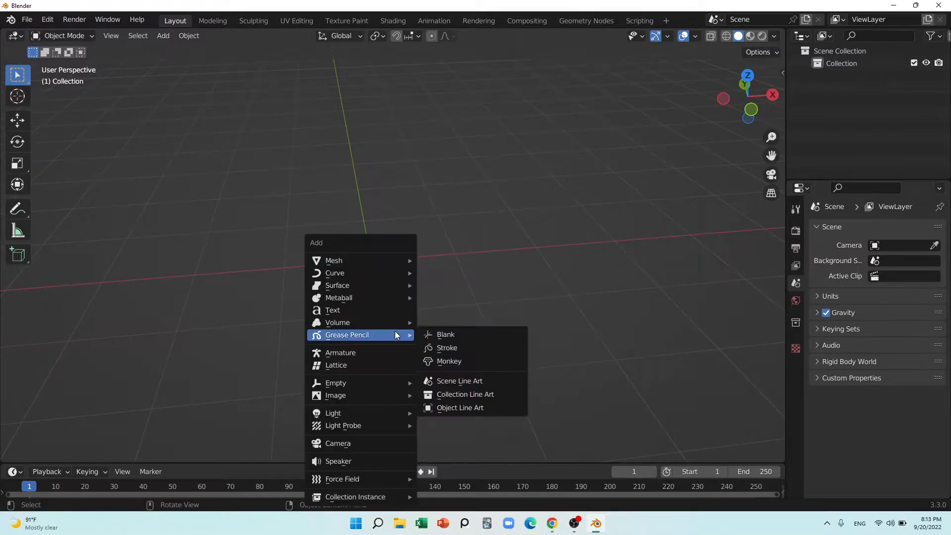
mouse_move(376, 258)
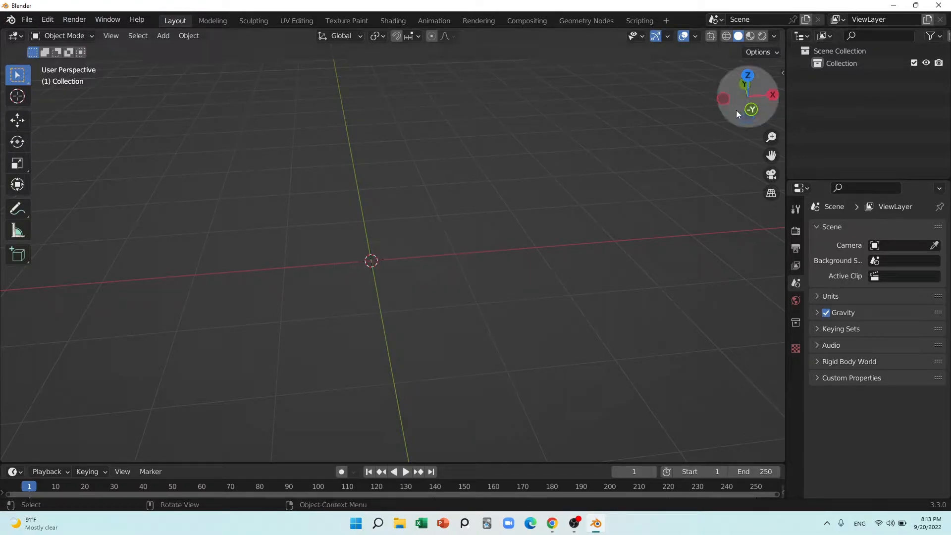
key("n")
left_click(779, 133)
left_click(731, 84)
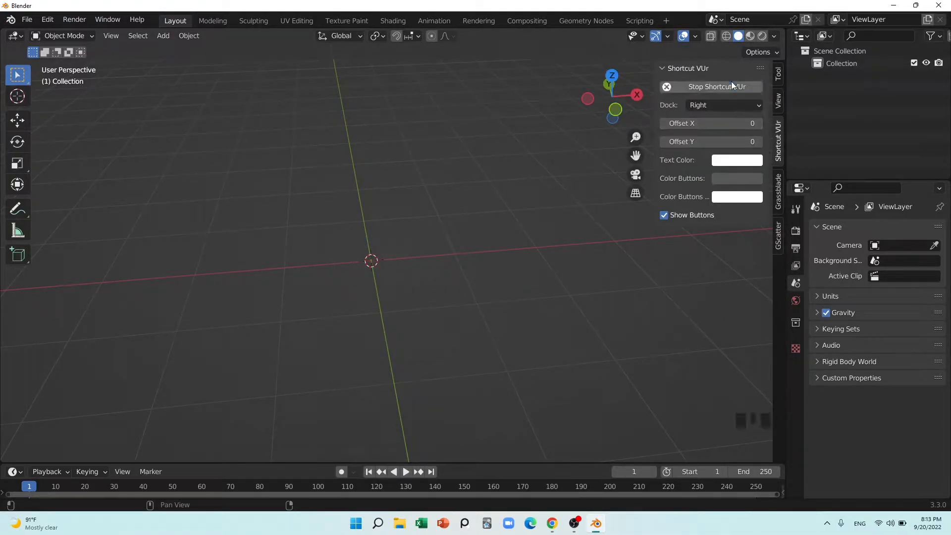
key("n")
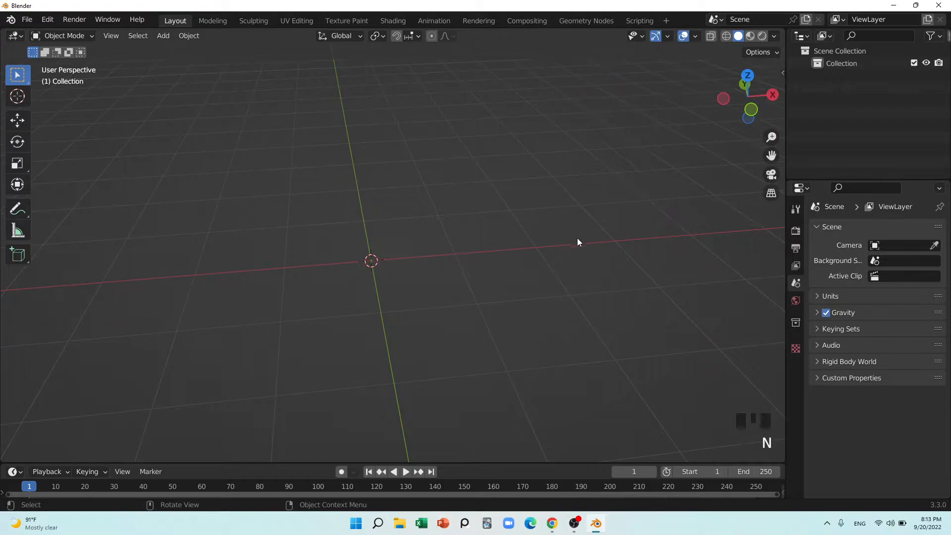
Add a monkey mesh at the scene origin
key("shift+a")
mouse_move(577, 238)
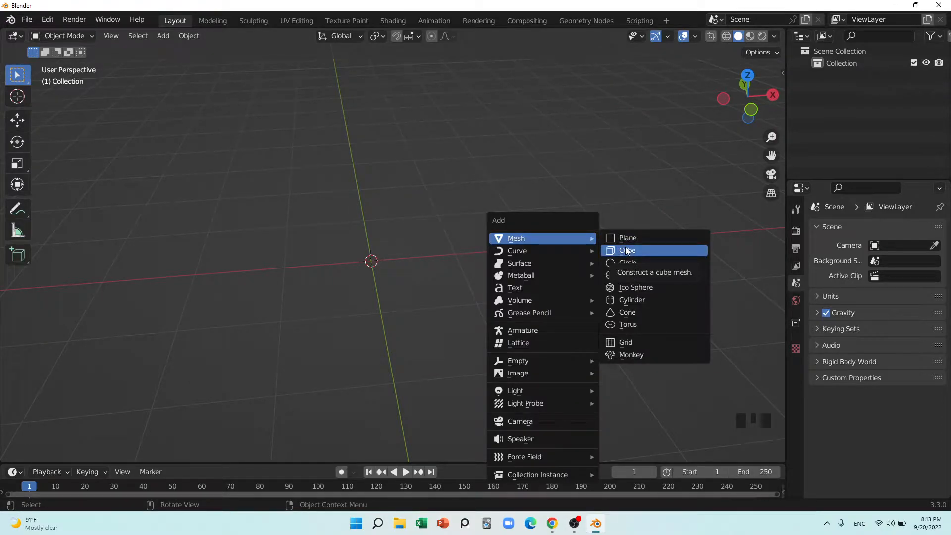
left_click(641, 354)
middle_click_drag(641, 354, 437, 322)
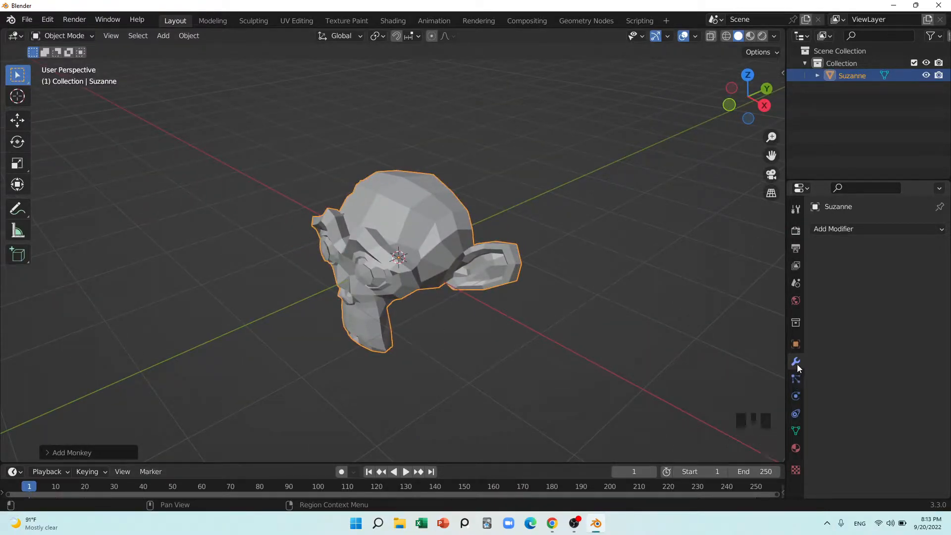
Add a Remesh modifier to the monkey head
left_click(836, 229)
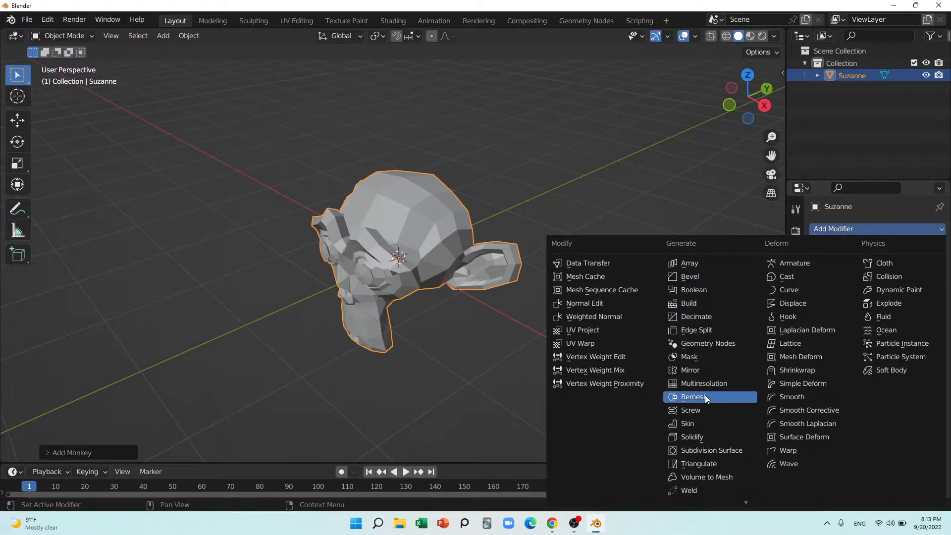
left_click(687, 399)
middle_click_drag(446, 307, 490, 299)
scroll(396, 279, "up", 3)
Set the voxel size of the monkey's Remesh modifier to 0.15 m
left_click(924, 282)
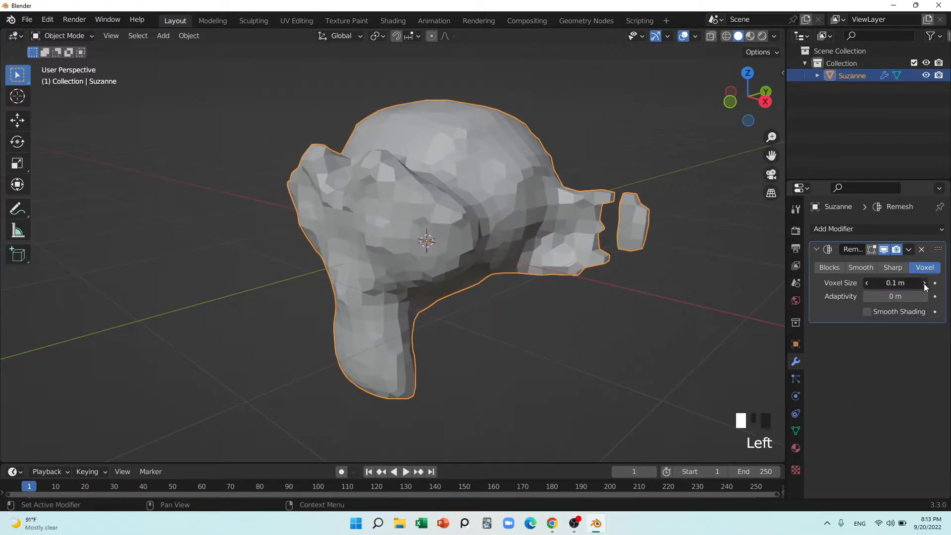
left_click(924, 283)
left_click(924, 283)
left_click(923, 282)
left_click(924, 282)
left_click(923, 283)
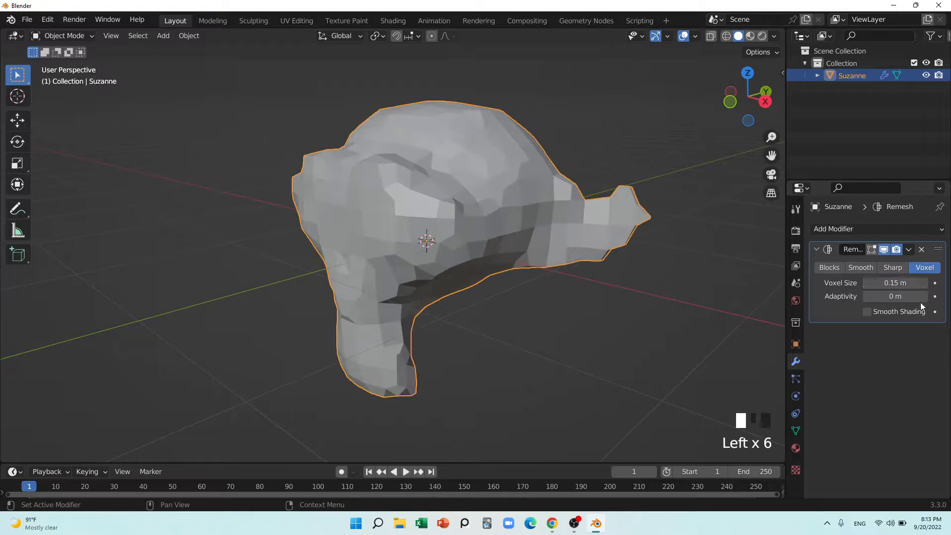
Try a Remesh adaptivity of 0.16 m on the monkey and return it to 0 m
left_click(924, 297)
left_click(924, 296)
left_click(924, 296)
left_click(924, 296)
left_click(924, 296)
left_click(924, 297)
left_click(923, 296)
left_click(924, 296)
left_click(923, 296)
left_click(924, 296)
left_click(924, 296)
left_click(924, 296)
left_click(924, 296)
left_click(924, 296)
left_click(924, 296)
left_click(924, 296)
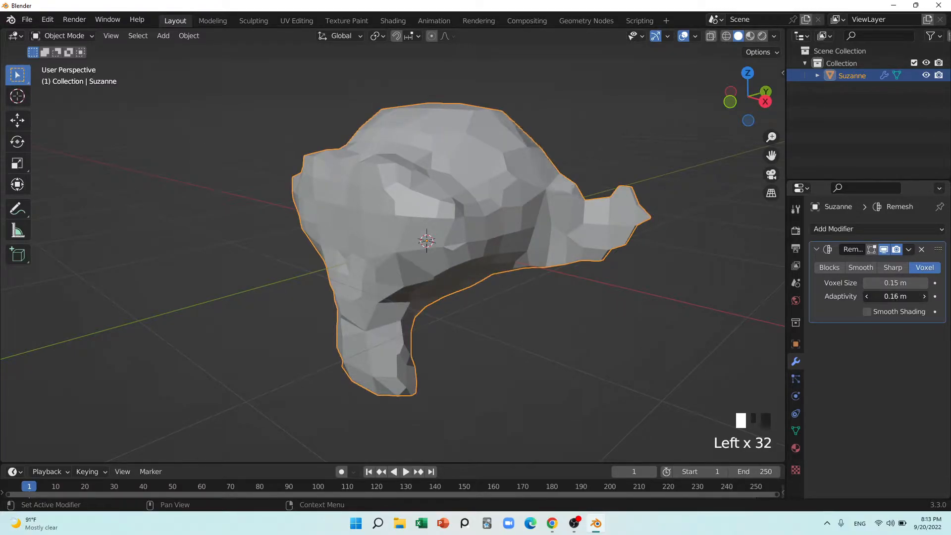
left_click_drag(894, 296, 863, 297)
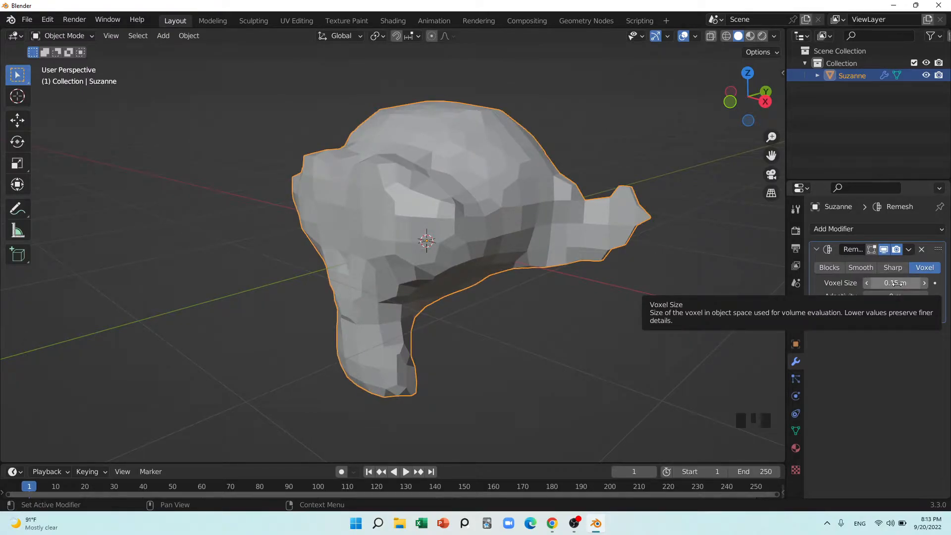
Set the Remesh voxel size to 0.0216 m and inspect the monkey's face up close
left_click_drag(896, 283, 871, 283)
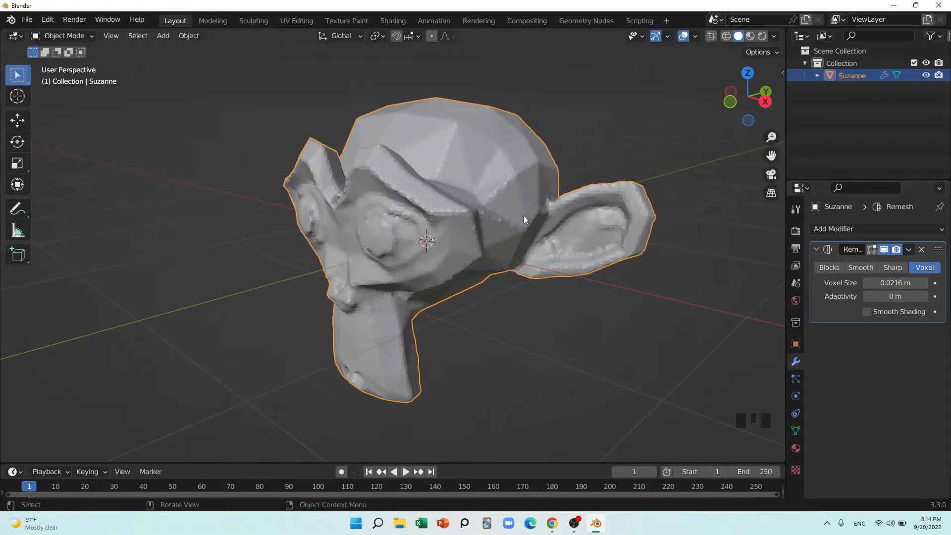
middle_click_drag(408, 265, 503, 333)
scroll(418, 235, "up", 9)
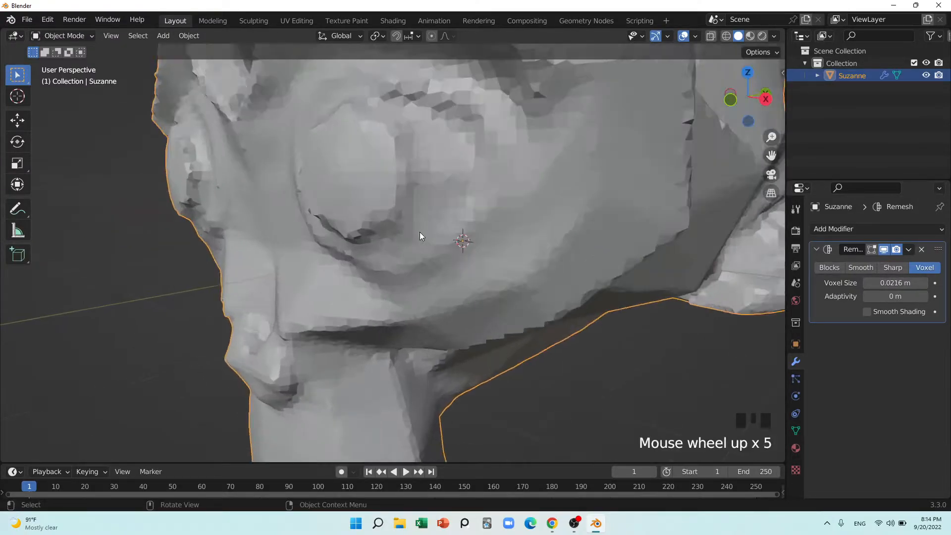
scroll(402, 226, "down", 5)
middle_click_drag(448, 307, 540, 292)
mouse_move(881, 300)
left_mouse_down()
mouse_move(940, 299)
mouse_move(871, 299)
left_mouse_up()
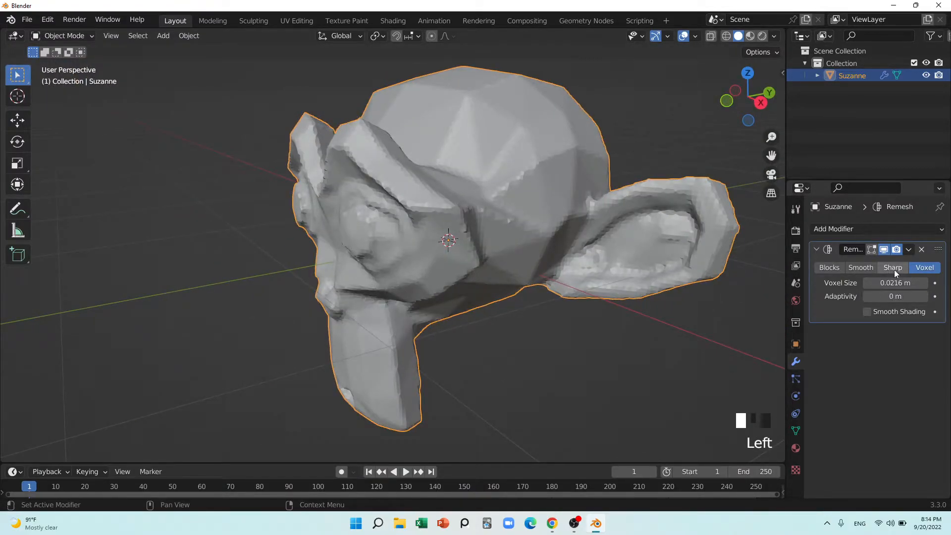
Switch the Remesh modifier to Sharp mode, set the octree depth to 8 and inspect the eye area
left_click(893, 268)
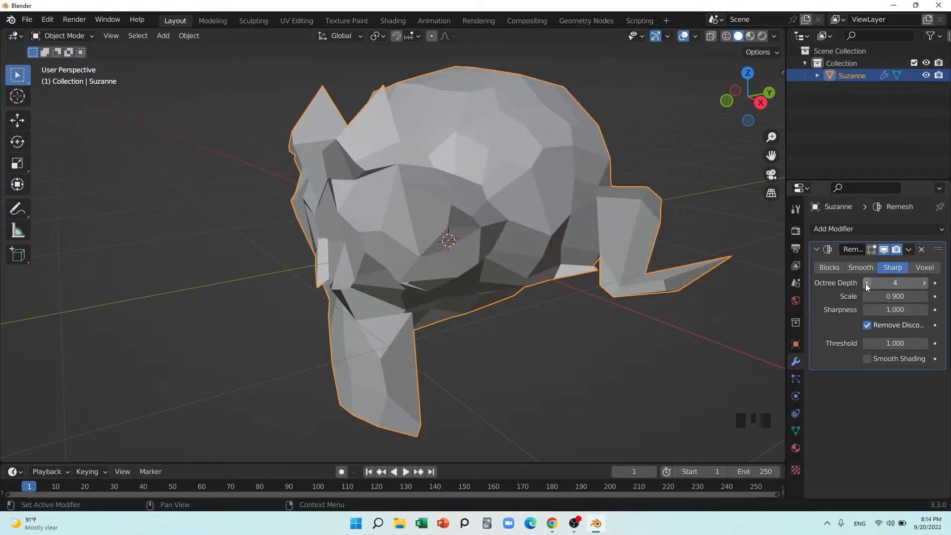
middle_click_drag(430, 278, 485, 325)
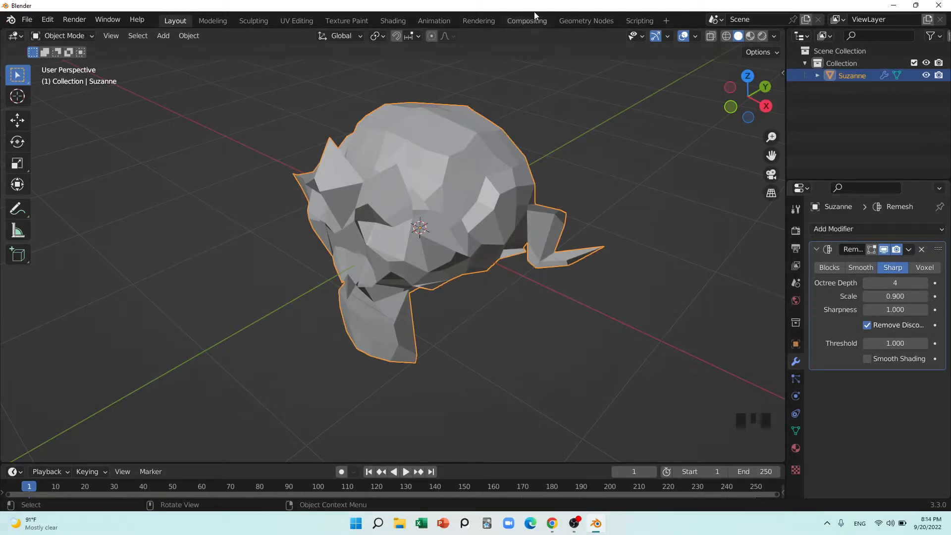
left_click(922, 284)
left_click(922, 284)
left_click(922, 284)
left_click(922, 284)
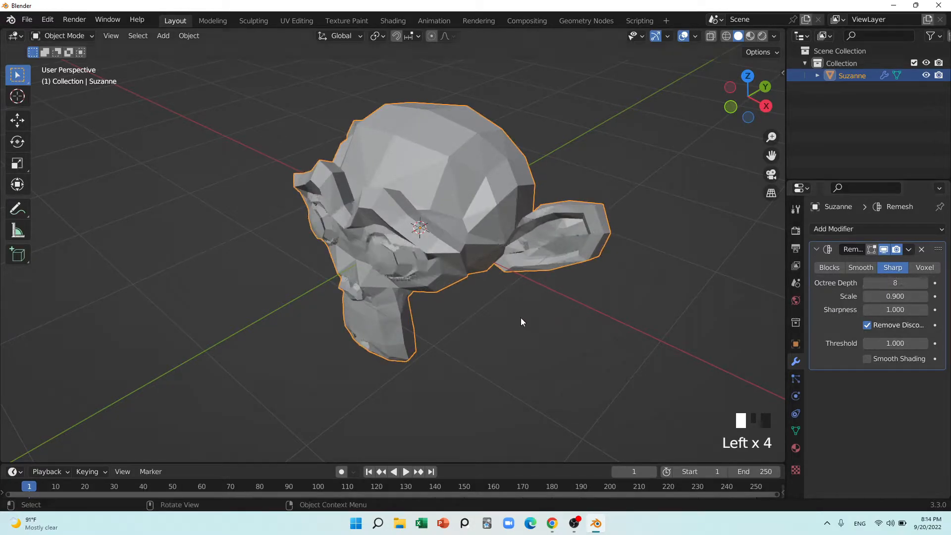
scroll(461, 290, "up", 3)
middle_click_drag(461, 290, 442, 269)
scroll(494, 221, "up", 2)
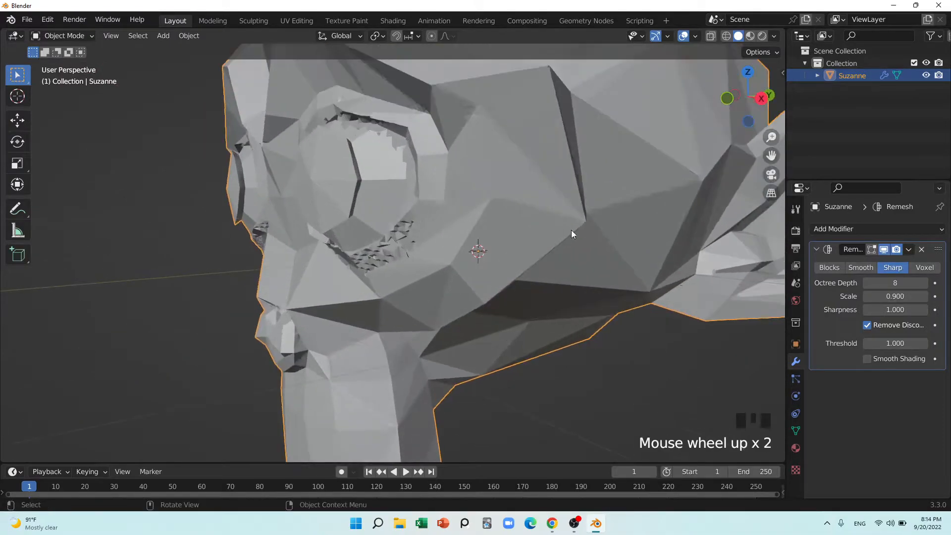
Lower the Sharp remesh octree depth to 5 and its scale to 0.006
left_click(868, 285)
left_click(868, 285)
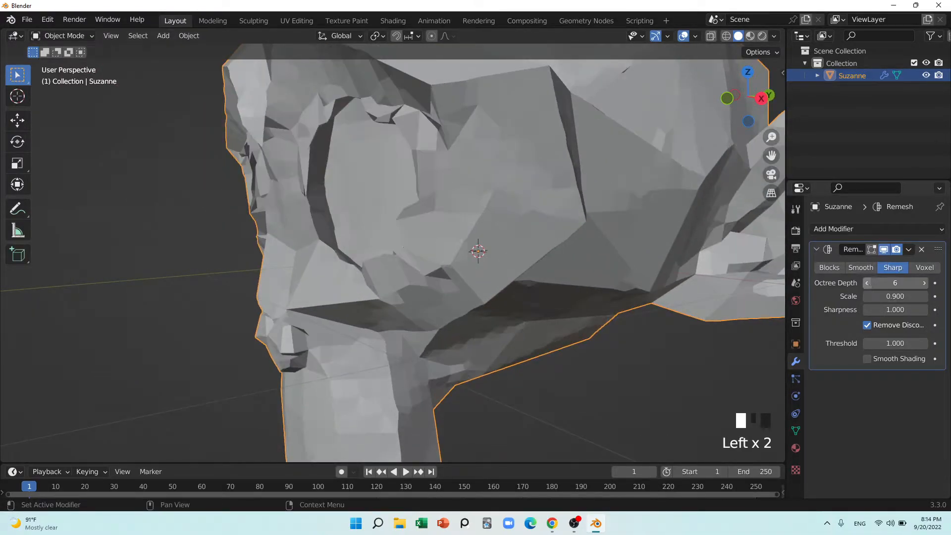
left_click(868, 285)
left_click_drag(891, 297, 624, 297)
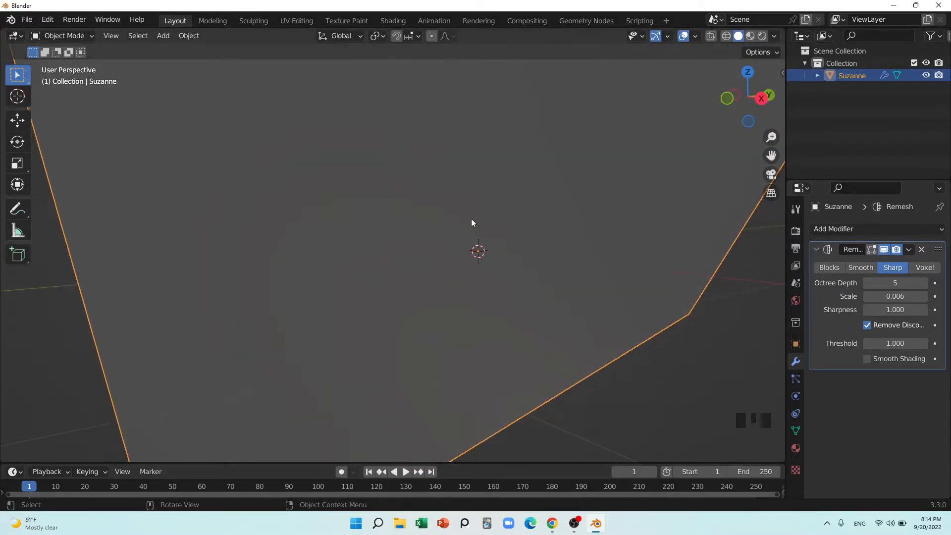
Set the Sharp remesh scale to 0.969 and the sharpness to 1.442
scroll(510, 248, "down", 6)
middle_click_drag(510, 250, 833, 302)
left_click_drag(887, 296, 950, 296)
left_click_drag(894, 310, 926, 310)
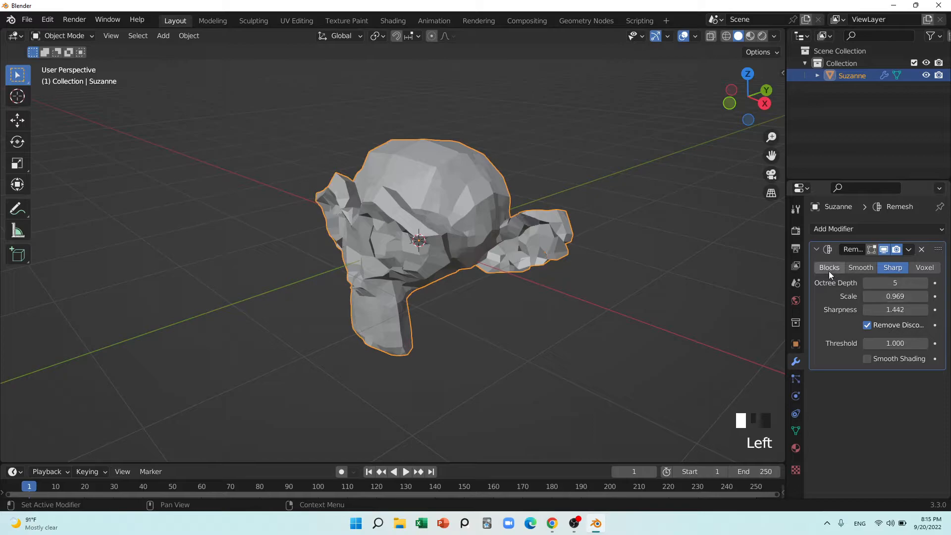
Switch the Remesh modifier to Smooth mode with an octree depth of 8
left_click(863, 270)
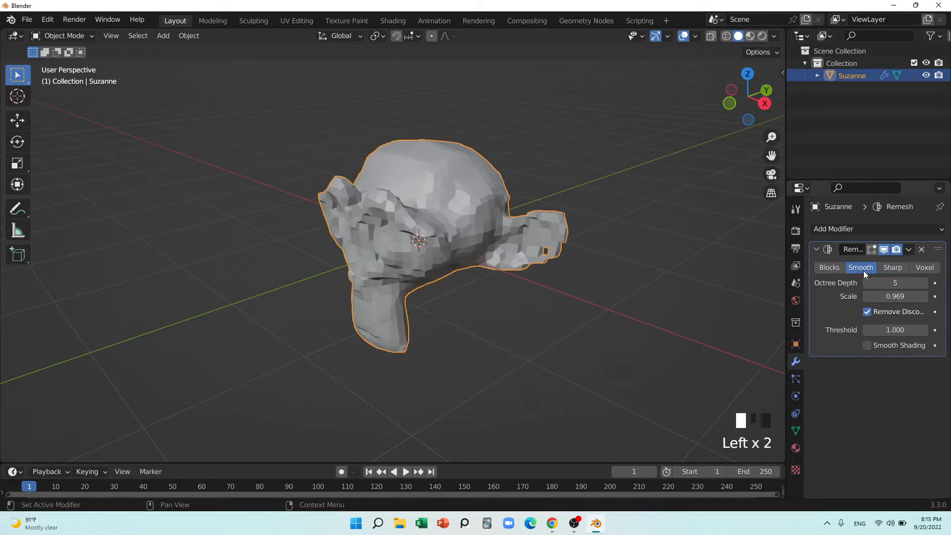
left_click(925, 284)
left_click(925, 283)
left_click(925, 283)
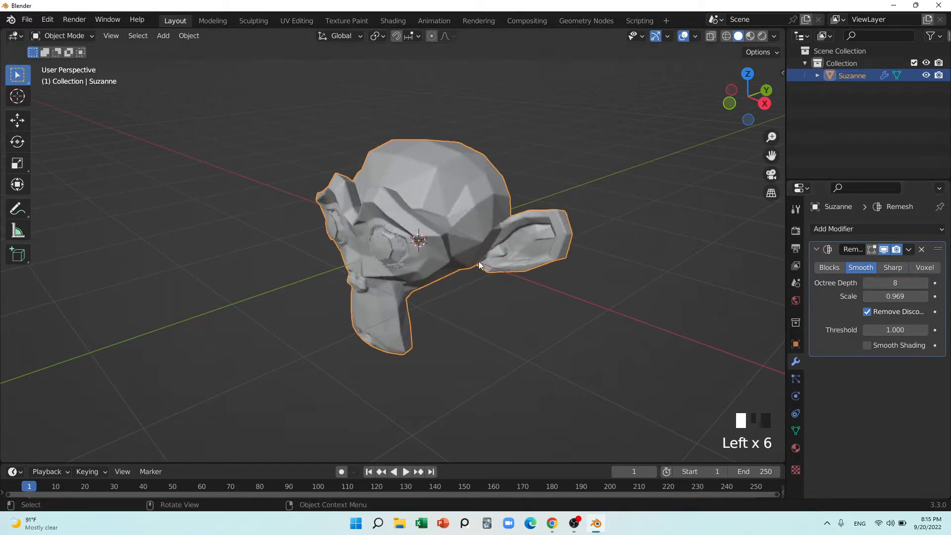
scroll(437, 265, "up", 3)
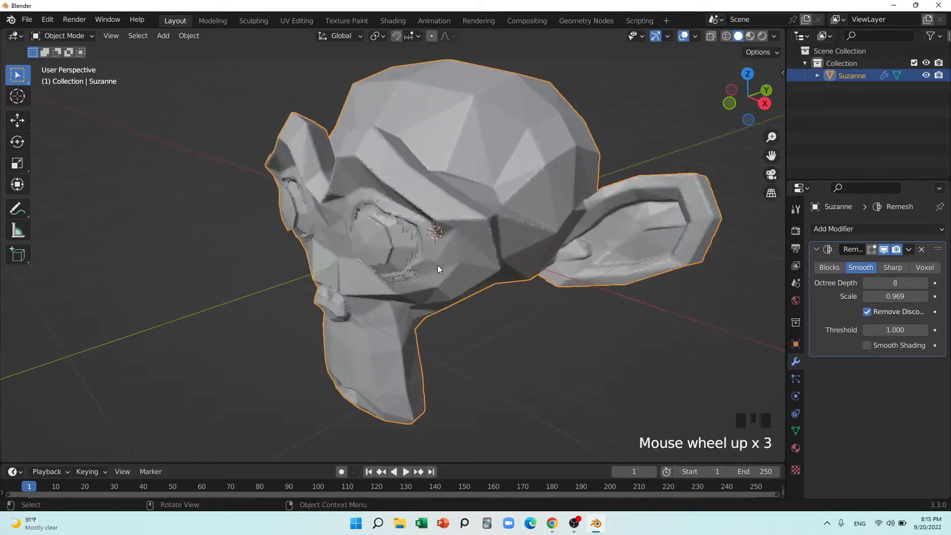
Set the Smooth remesh octree depth to 5 and the scale to 0.979
left_click(868, 283)
left_click(867, 282)
left_click(868, 282)
middle_click_drag(500, 304, 479, 293)
mouse_move(894, 296)
left_mouse_down()
mouse_move(851, 296)
mouse_move(891, 296)
left_mouse_up()
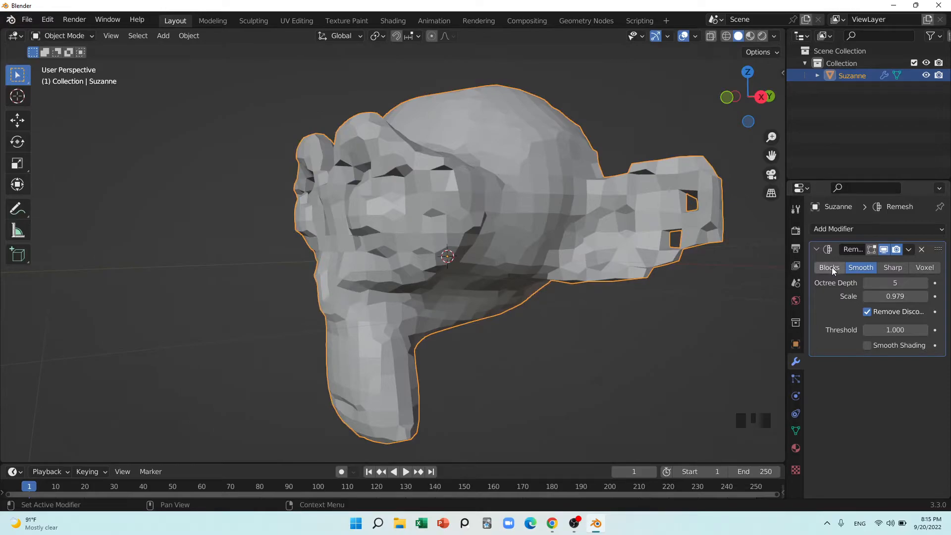
Toggle smooth shading on and off in Smooth mode and again in Sharp mode
left_click(867, 346)
left_click(868, 346)
left_click(892, 261)
left_click(866, 362)
left_click(865, 363)
Switch the Remesh modifier to Blocks mode with a scale of 0.990 and an octree depth of 7
left_click(834, 267)
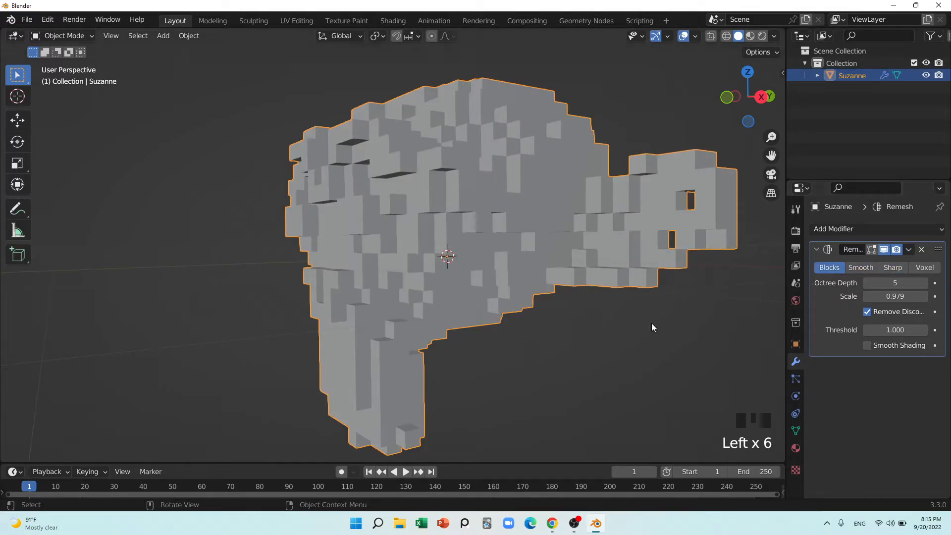
scroll(612, 327, "down", 2)
middle_click_drag(612, 326, 633, 329)
scroll(405, 198, "up", 3)
middle_click_drag(547, 215, 619, 203)
left_click_drag(906, 296, 822, 296)
left_click_drag(881, 295, 887, 294)
left_click(923, 283)
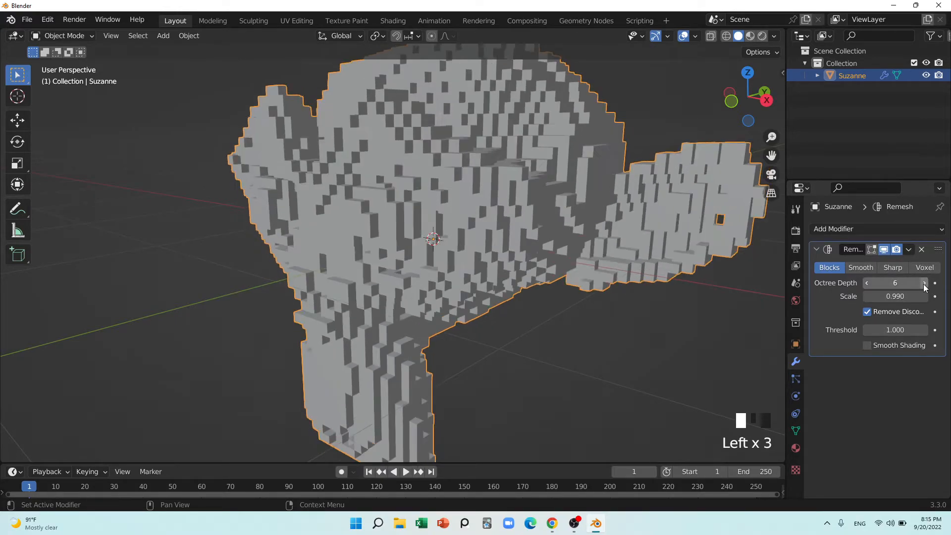
left_click(923, 283)
Examine the block-remeshed surface of the monkey head up close from several angles
scroll(227, 226, "down", 3)
middle_click_drag(226, 226, 379, 248)
scroll(547, 233, "up", 3)
middle_click_drag(547, 233, 404, 257)
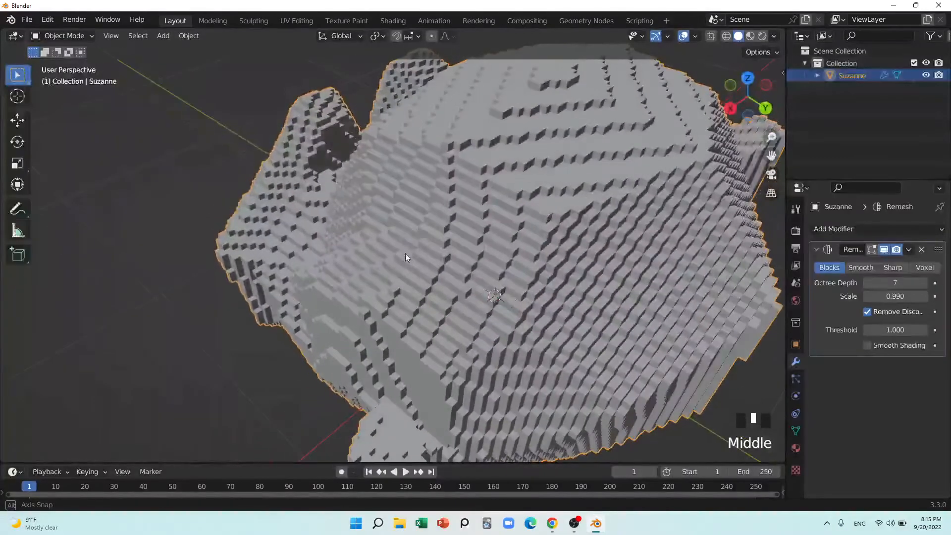
scroll(403, 218, "up", 2)
middle_click_drag(403, 218, 463, 297)
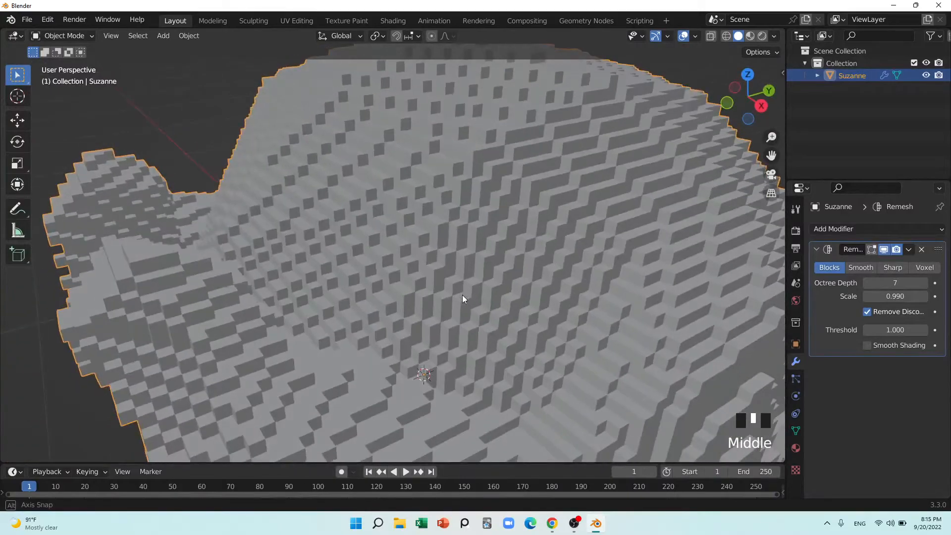
scroll(443, 269, "up", 1)
scroll(452, 248, "up", 1)
middle_click_drag(452, 248, 423, 289, "shift")
scroll(418, 281, "up", 1)
scroll(387, 337, "up", 2)
middle_click_drag(387, 337, 438, 342, "shift")
scroll(464, 301, "down", 3)
scroll(415, 297, "up", 1)
Delete the monkey head and add a cube mesh in its place
key("x")
left_click(415, 299)
scroll(399, 305, "down", 2)
key("shift+a")
mouse_move(437, 271)
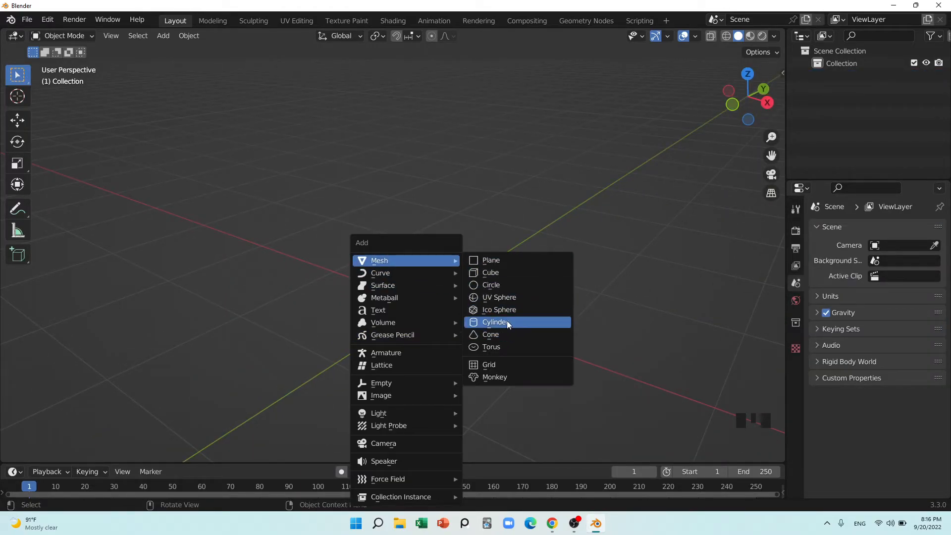
left_click(487, 272)
scroll(723, 257, "down", 4)
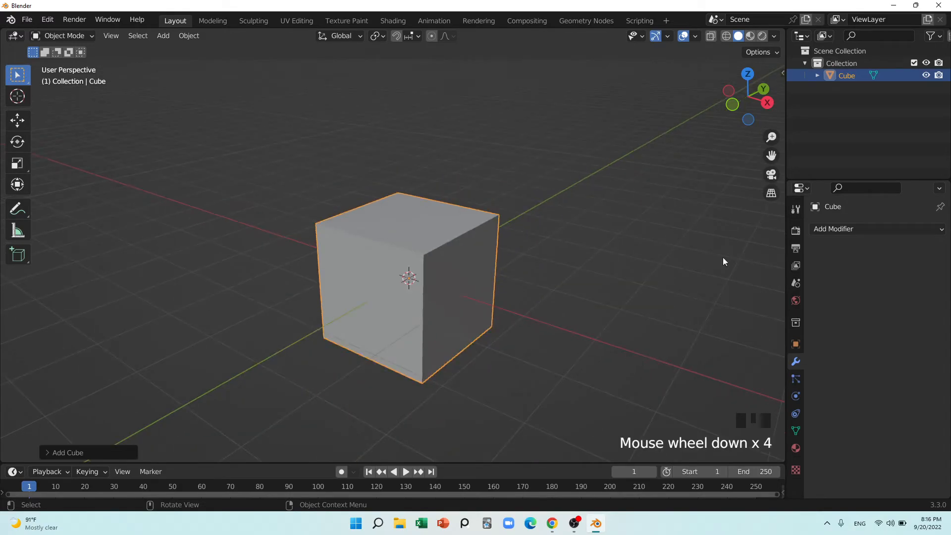
Try a Remesh modifier with a 0.19 m voxel size on the cube and remove it again
left_click(829, 229)
left_click(694, 400)
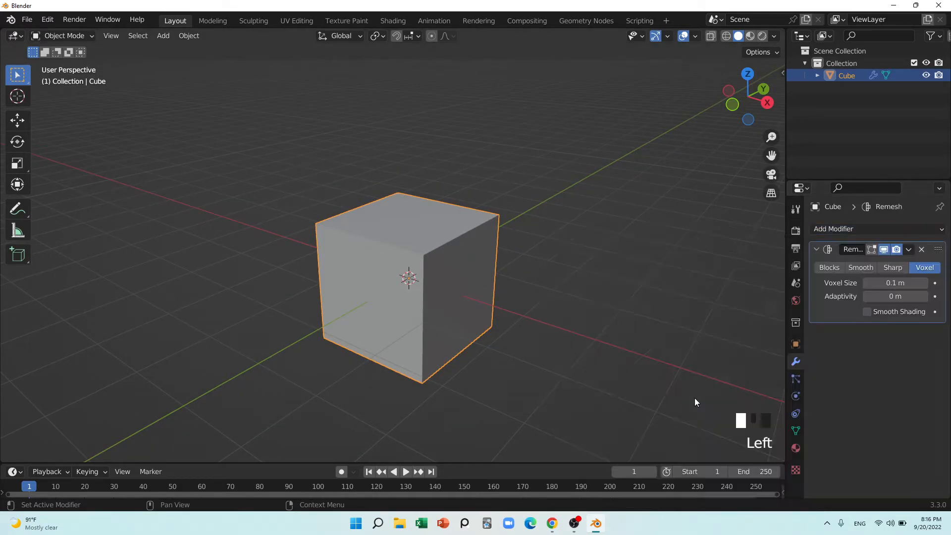
left_click(923, 283)
left_click(923, 283)
left_click(923, 283)
left_click(924, 283)
left_click(924, 283)
left_click(923, 283)
left_click(923, 283)
left_click(923, 283)
left_click(924, 283)
left_click(924, 283)
left_click(924, 283)
left_click(925, 284)
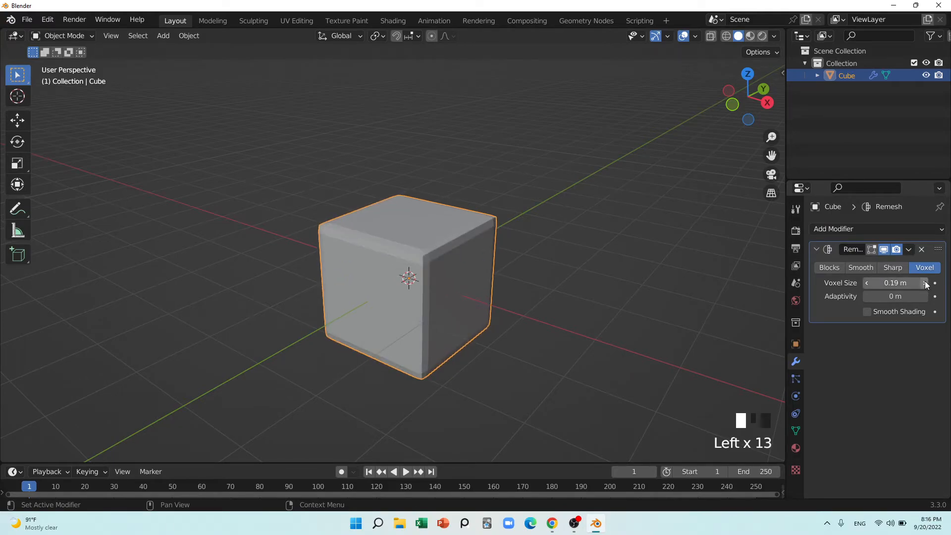
left_click(920, 249)
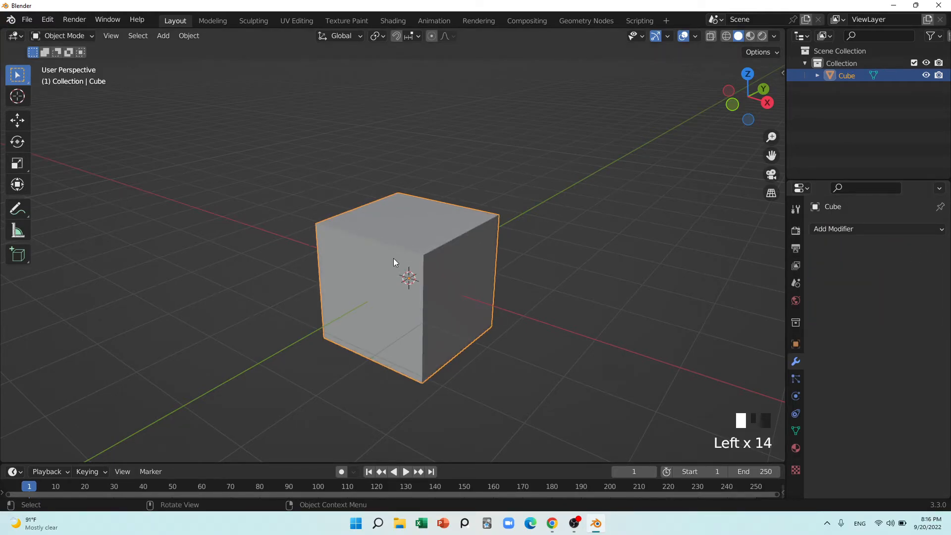
Subdivide the whole cube mesh several times in Edit Mode and return to Object Mode
key("Tab")
right_click(410, 234)
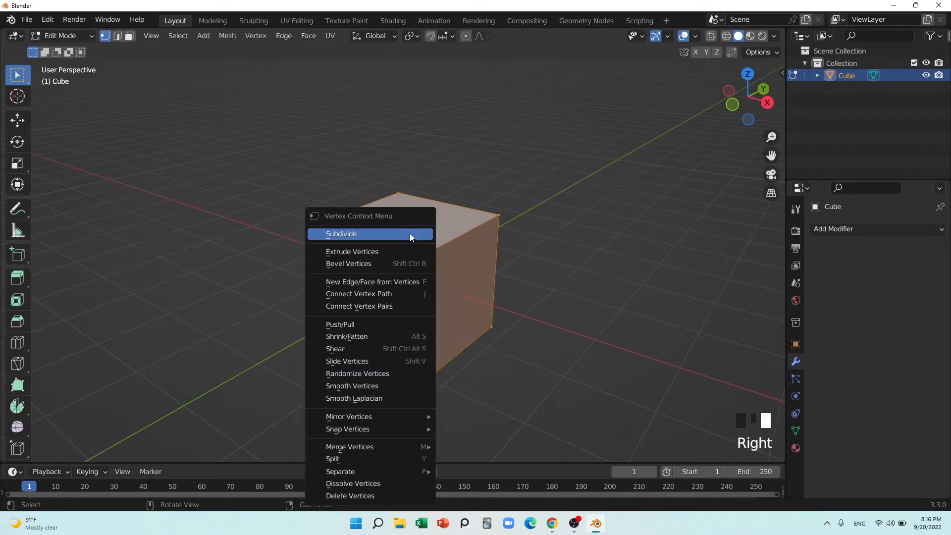
left_click(351, 233)
right_click(351, 234)
left_click(351, 234)
right_click(349, 233)
left_click(350, 178)
key("Tab")
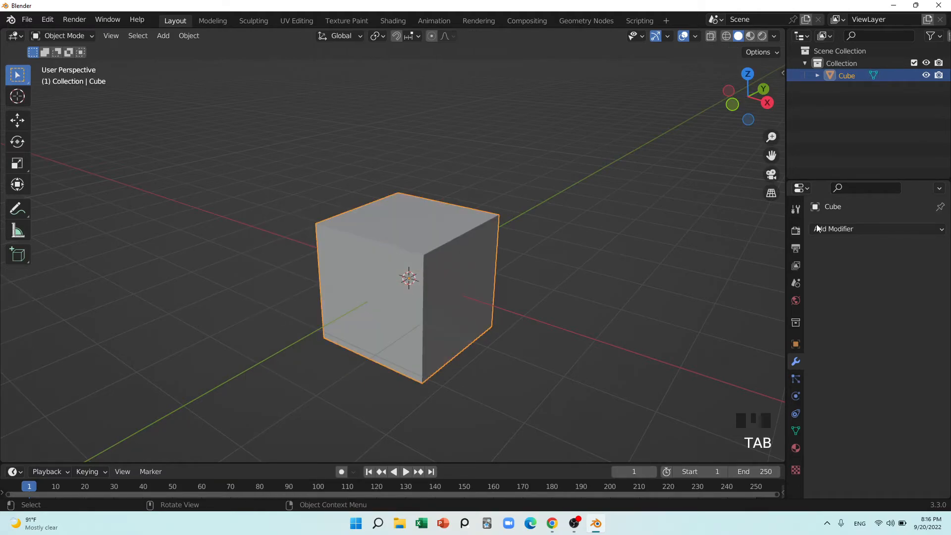
Add a Remesh modifier to the subdivided cube in Blocks mode with an octree depth of 7
left_click(869, 230)
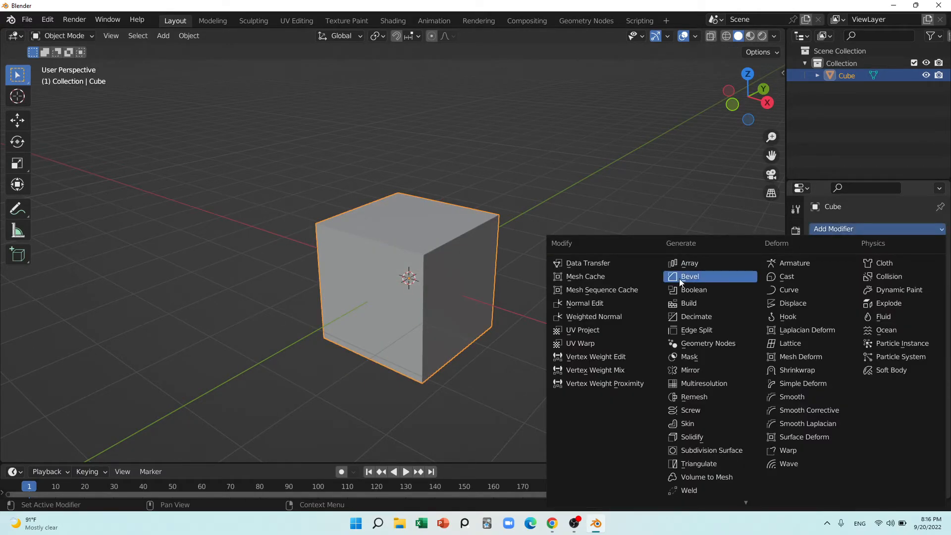
left_click(687, 398)
left_click(832, 267)
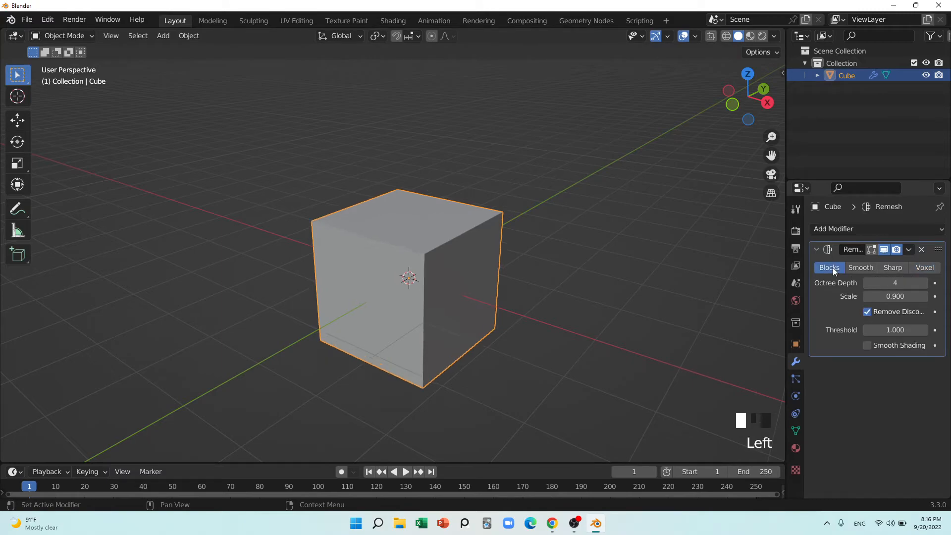
left_click_drag(900, 286, 924, 286)
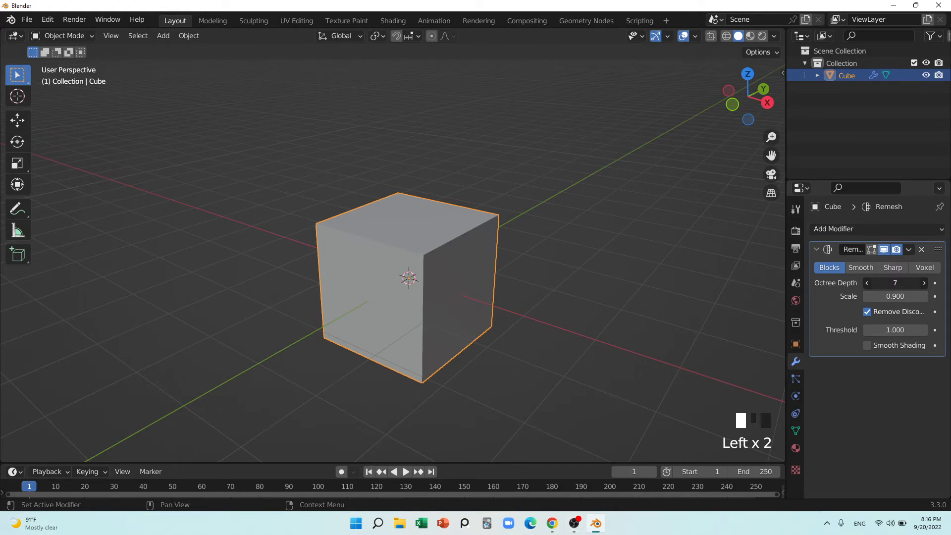
left_click(574, 523)
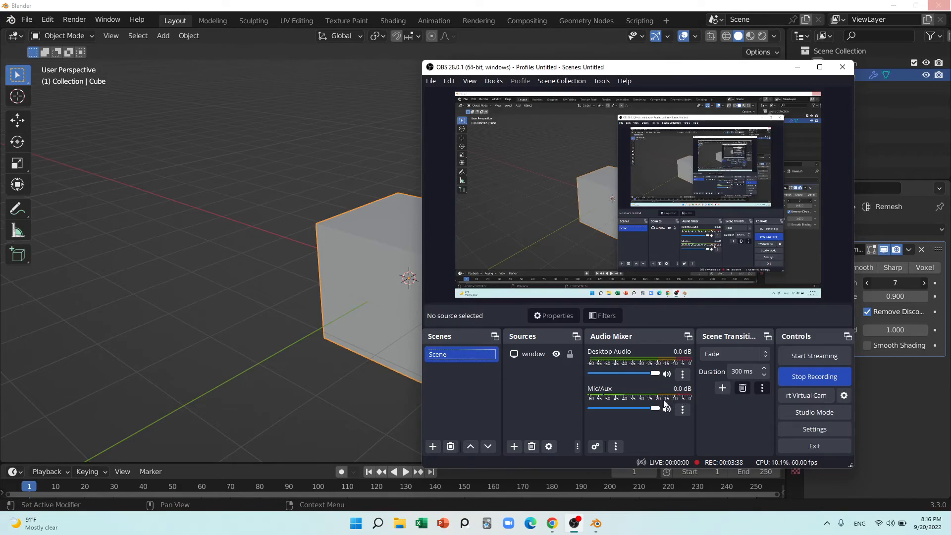
left_click(349, 377)
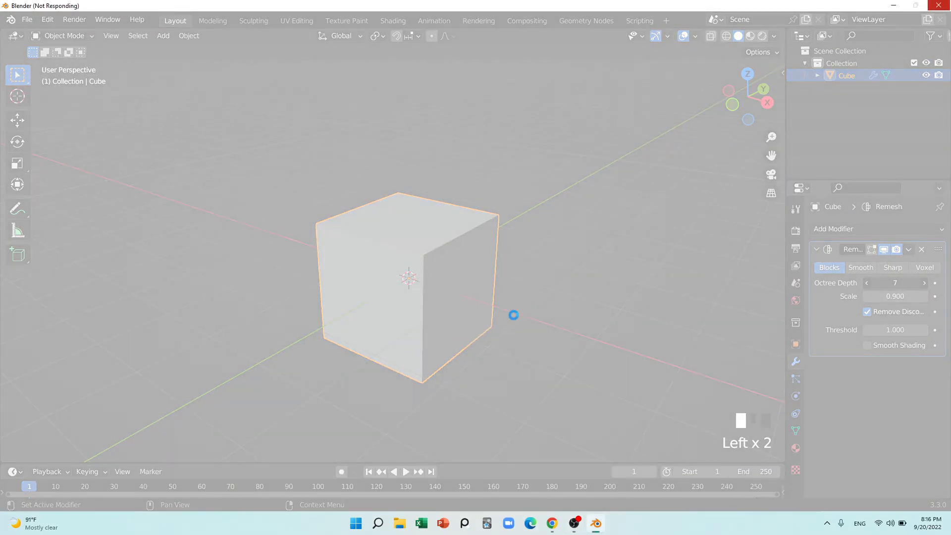